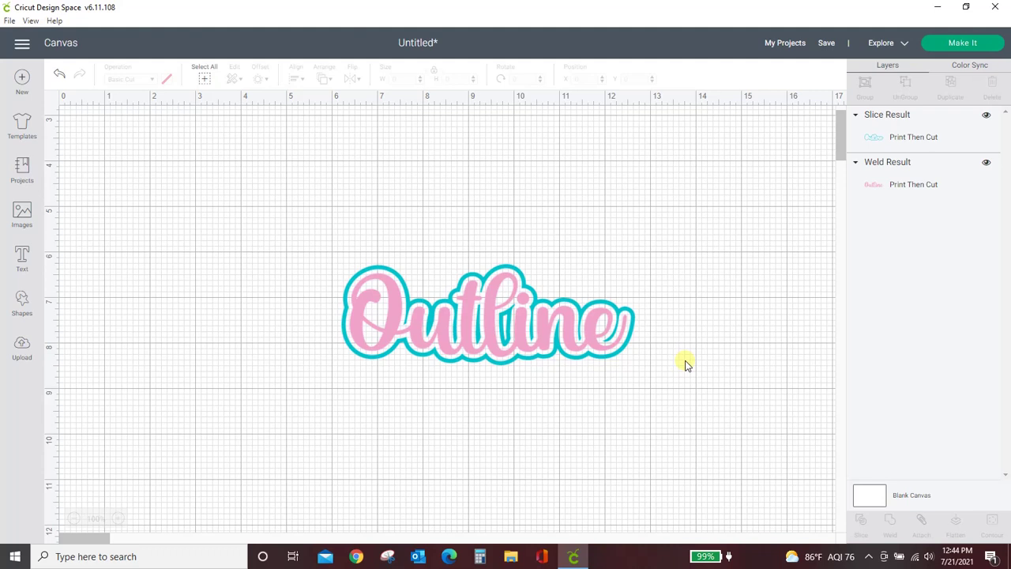
Hide the earlier Slice Result and Weld Result layers to clear the canvas.
click(987, 116)
click(986, 163)
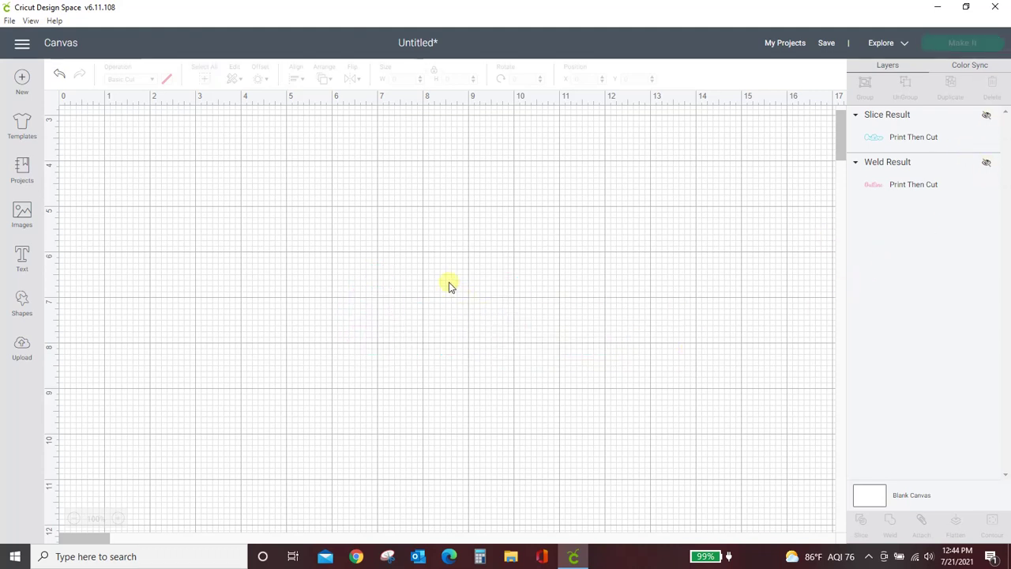
Add a text box reading 'Outline' and move it to the canvas centre.
click(23, 264)
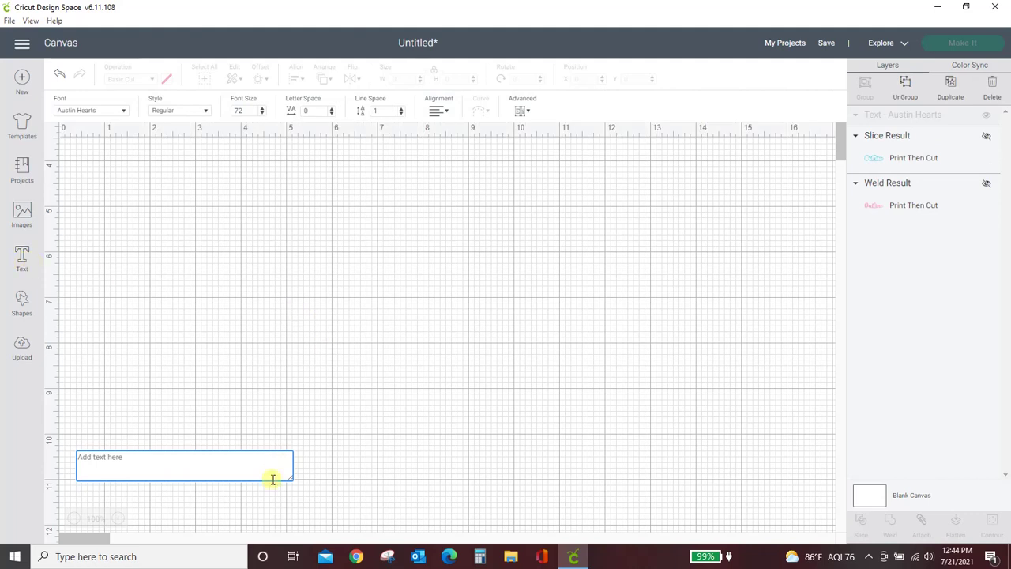
text(Outline)
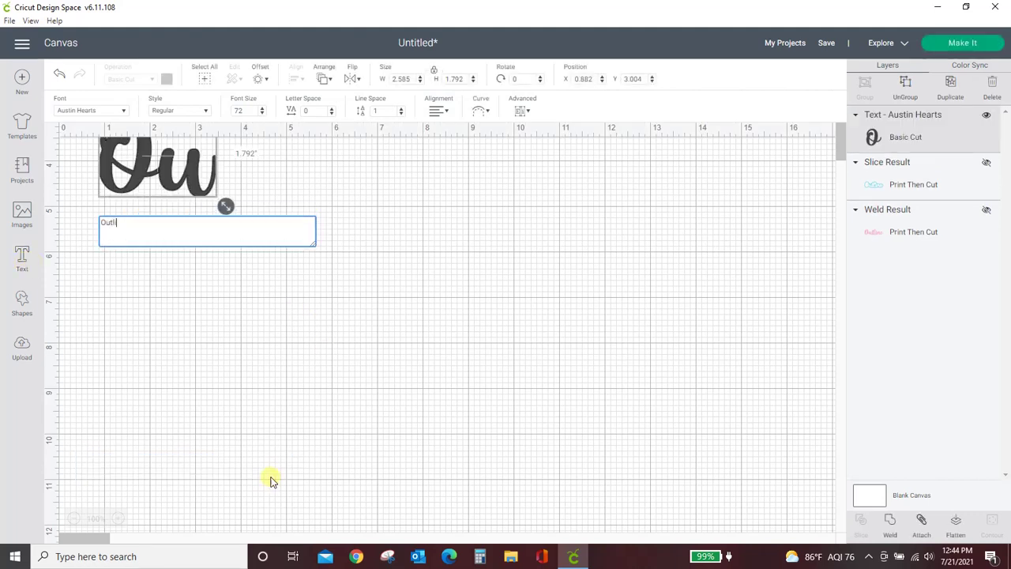
click(270, 479)
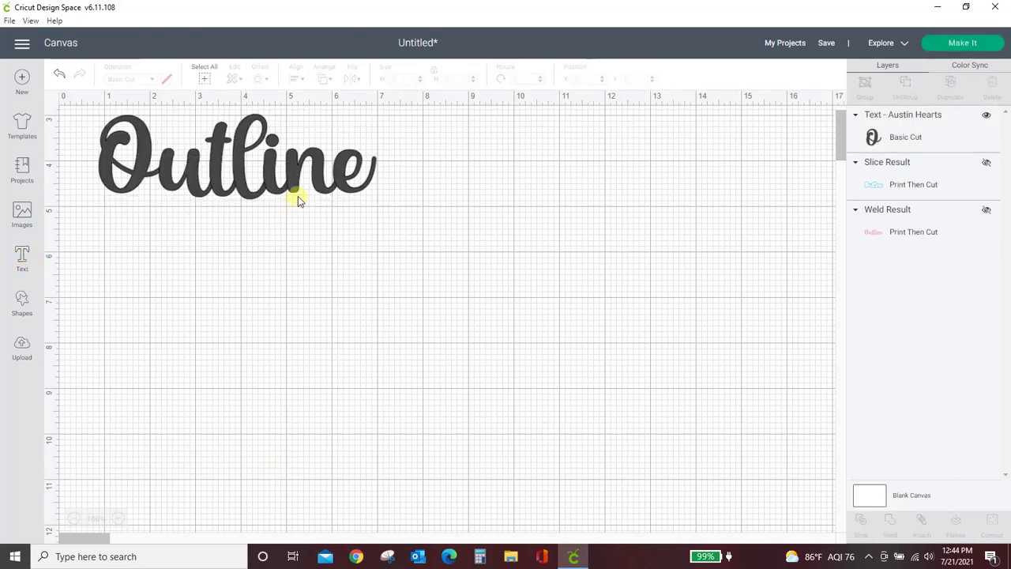
drag(293, 196, 518, 324)
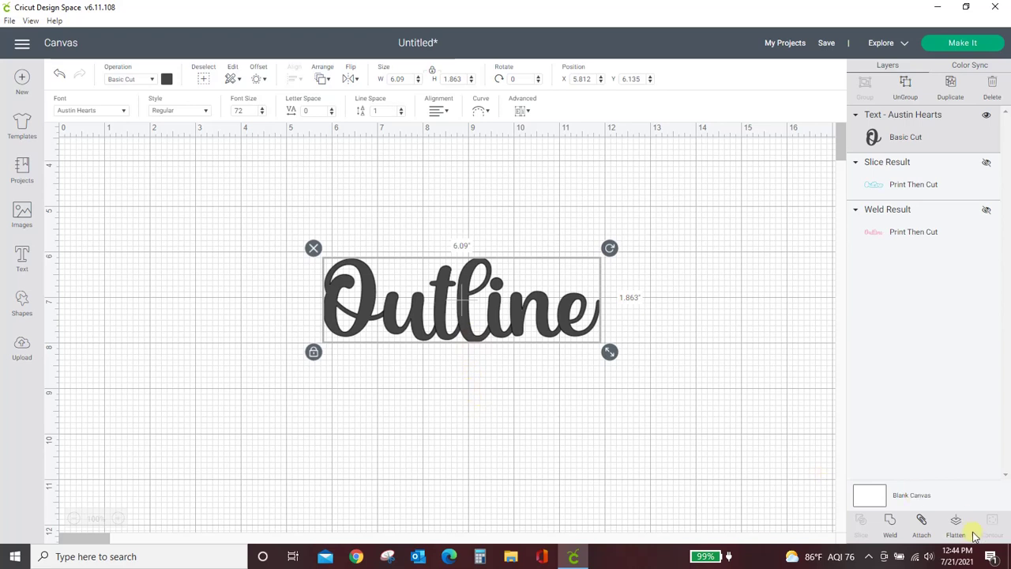
click(892, 524)
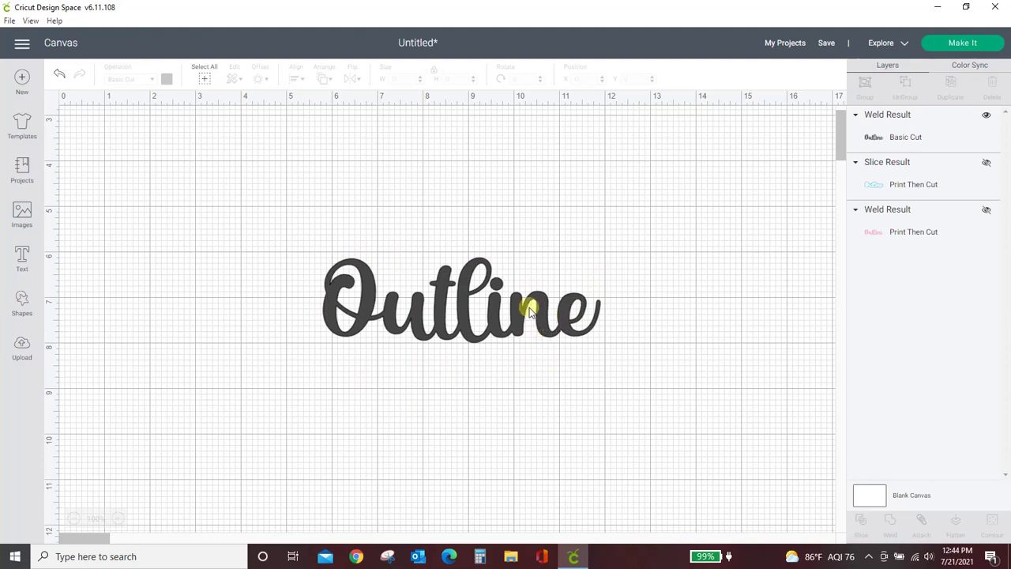
Apply a rounded 0.09 in offset around the welded Outline word.
click(389, 326)
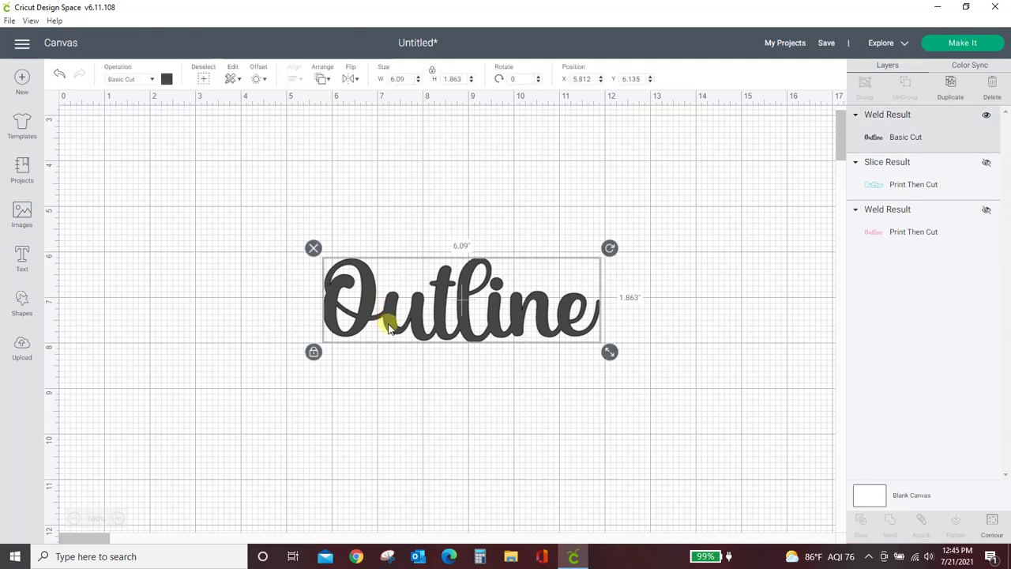
click(256, 79)
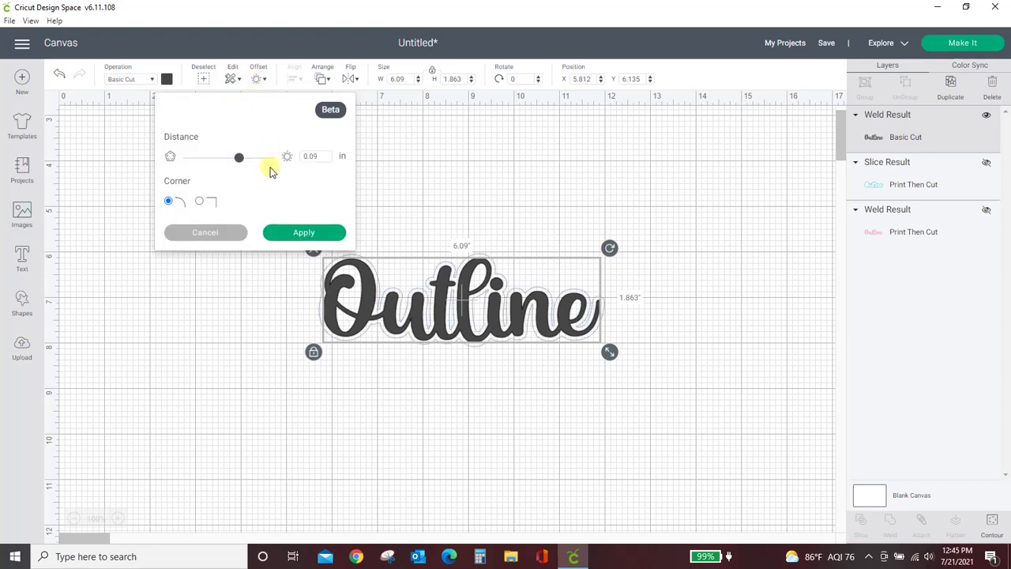
click(322, 155)
key(BackSpace)
key(BackSpace)
key(BackSpace)
text(.)
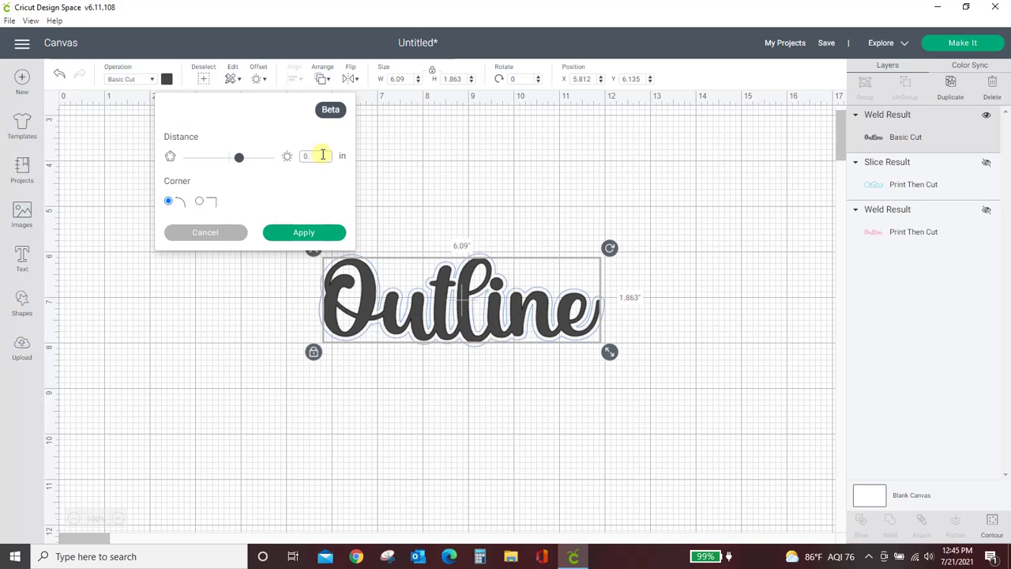
text(25)
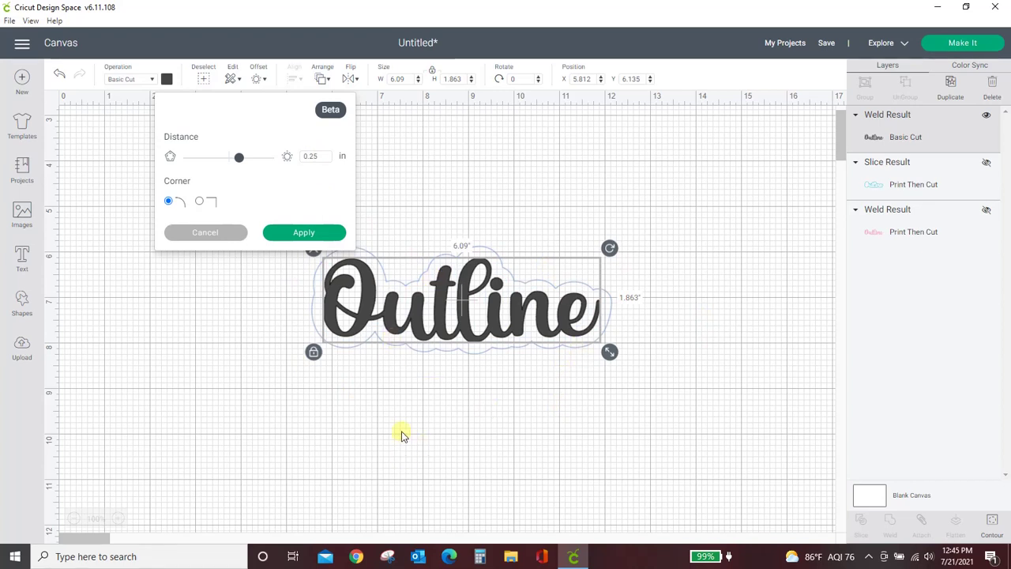
click(316, 155)
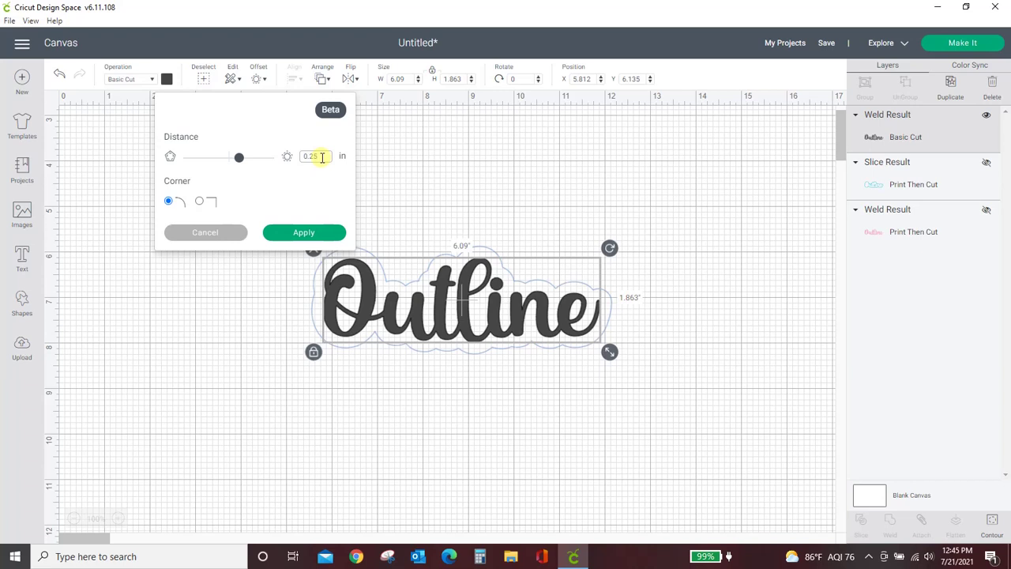
text(0.0)
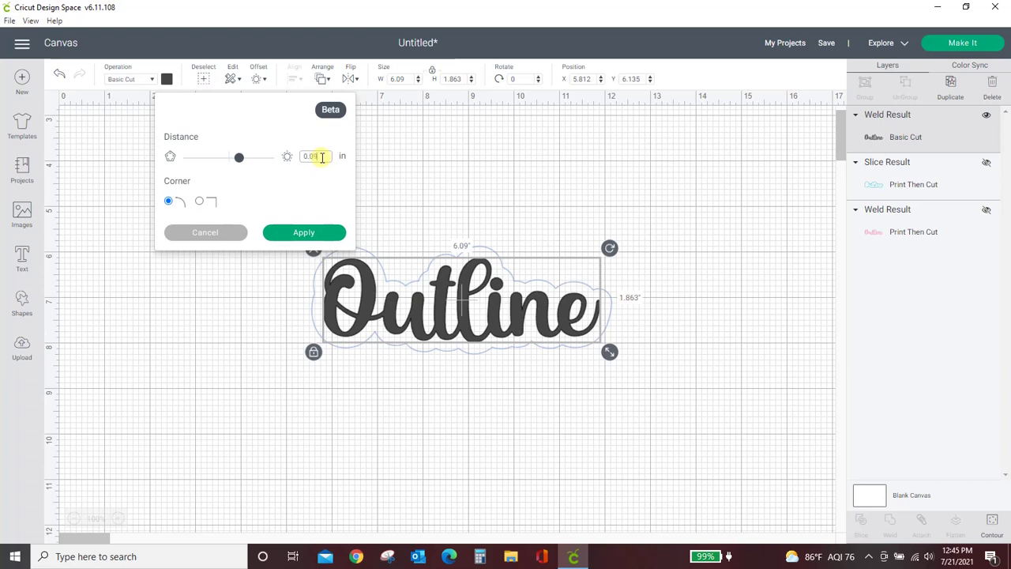
text(9)
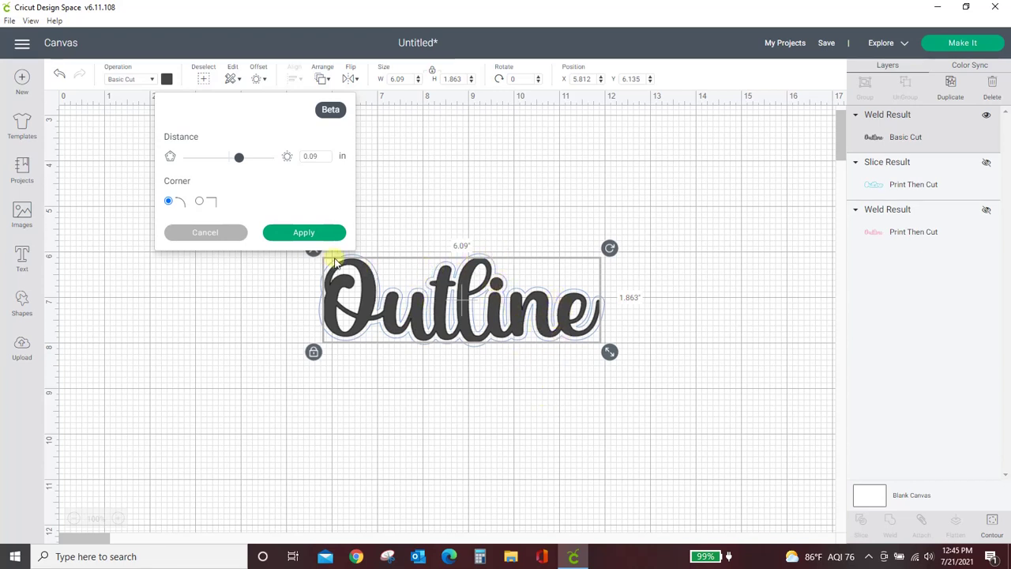
click(302, 235)
Colour the welded Outline word pink from the Material colors palette.
click(240, 286)
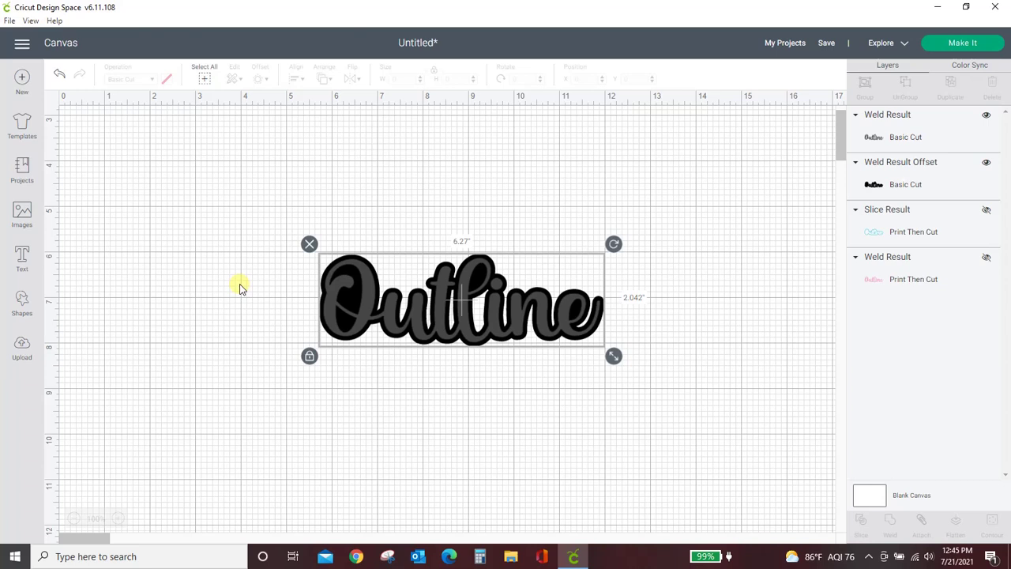
click(368, 295)
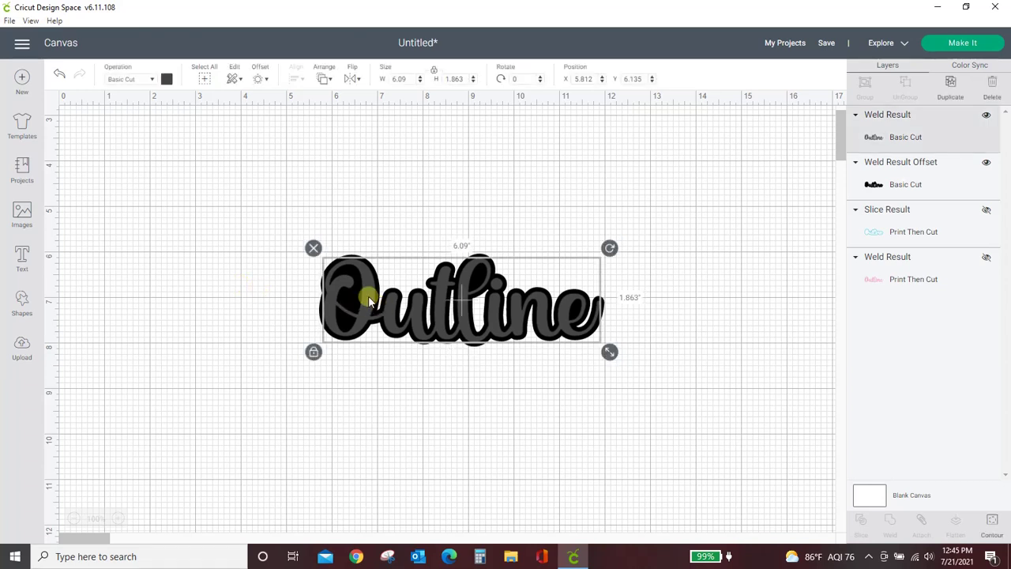
click(168, 79)
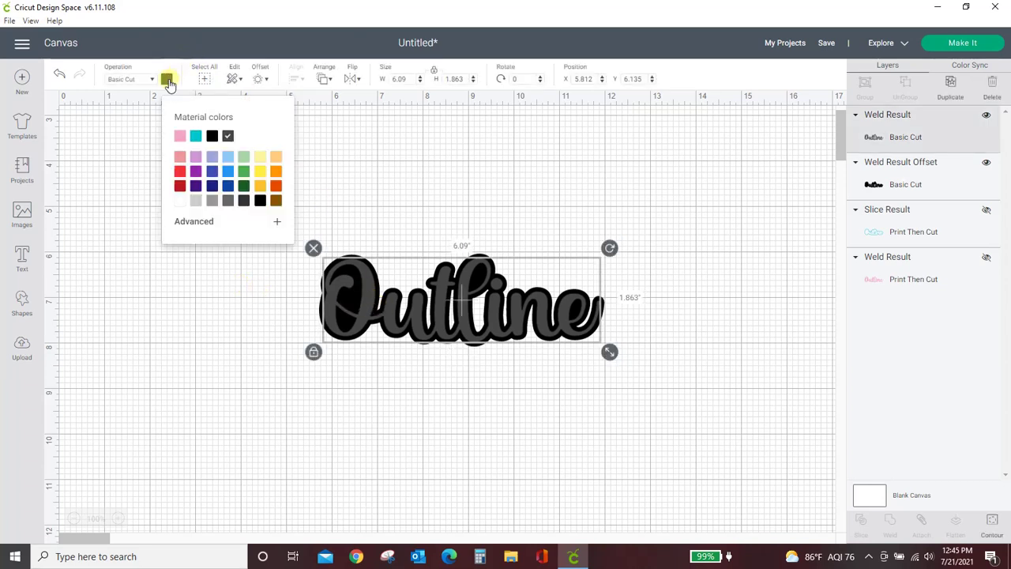
click(180, 136)
click(154, 298)
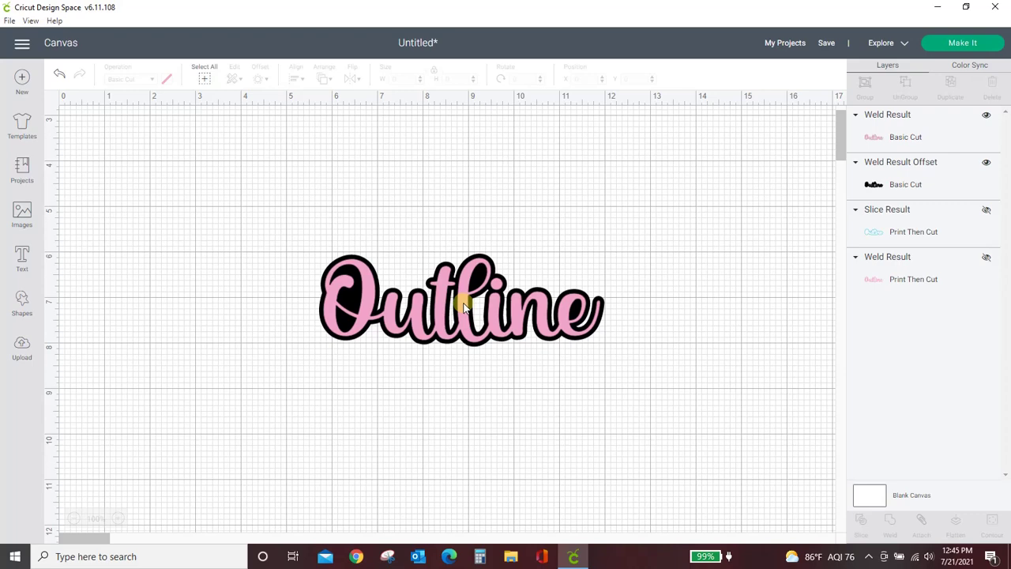
Move the pink word to the upper left and add a second 0.09 in offset around the black outline.
drag(464, 308, 237, 155)
click(351, 317)
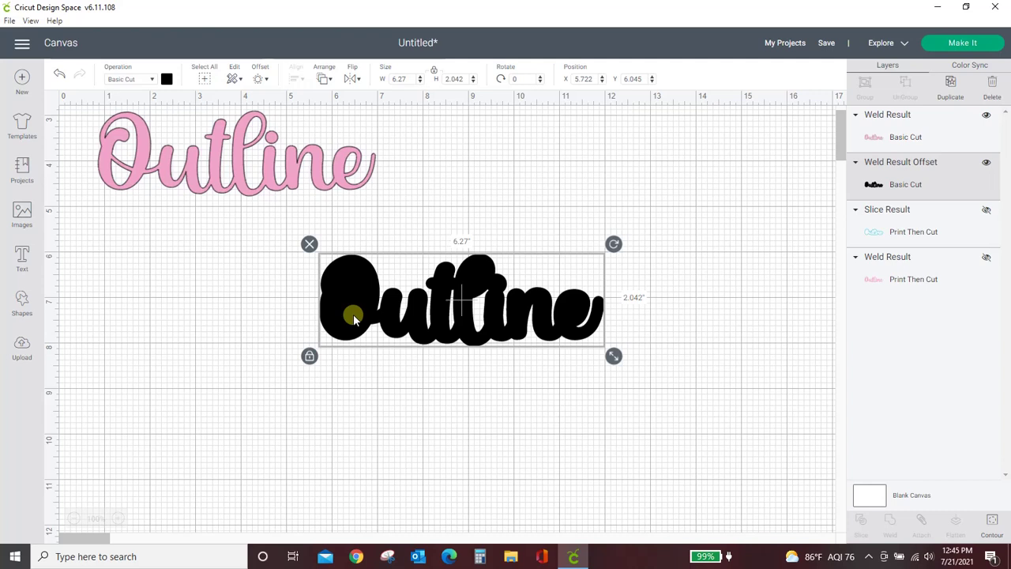
click(261, 80)
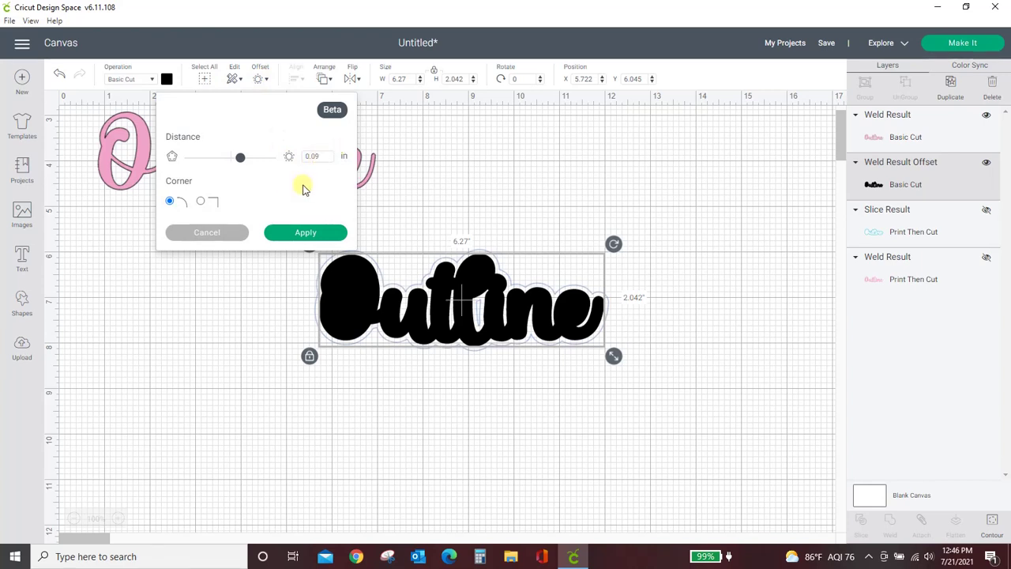
click(304, 234)
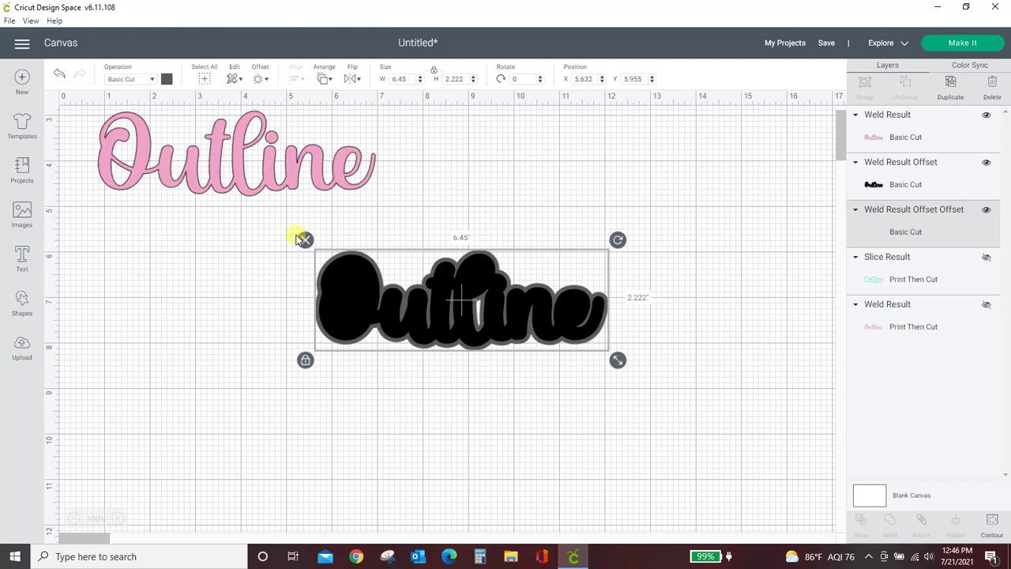
click(248, 297)
Turn the inner offset teal, shift the pink word right, and select both offset layers.
click(338, 295)
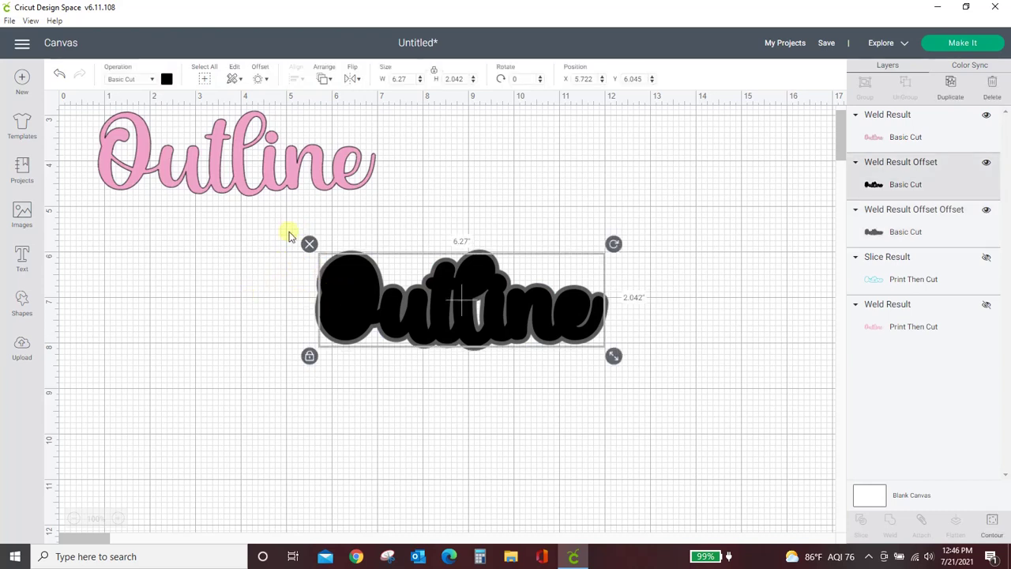
click(166, 81)
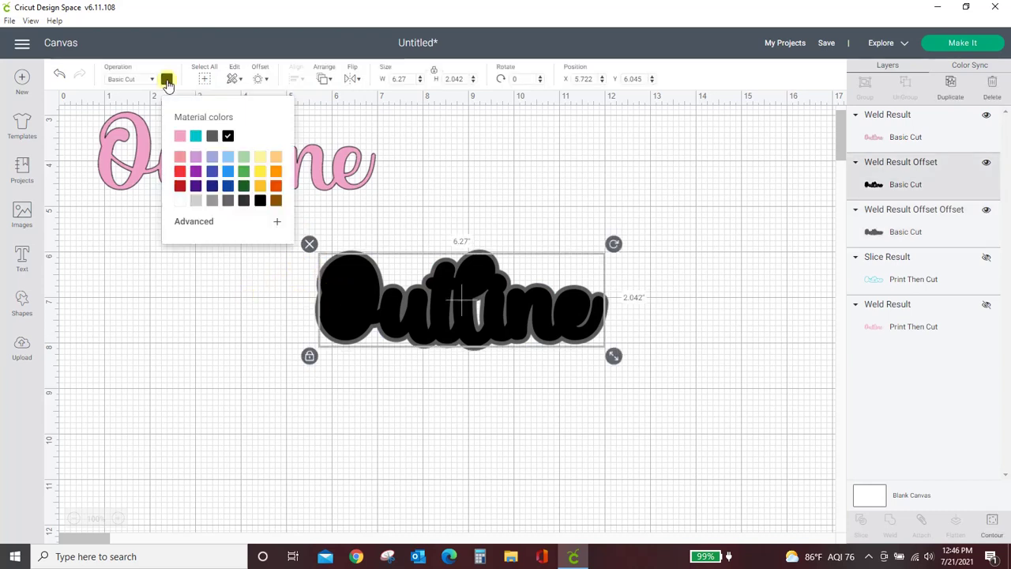
click(196, 136)
click(169, 298)
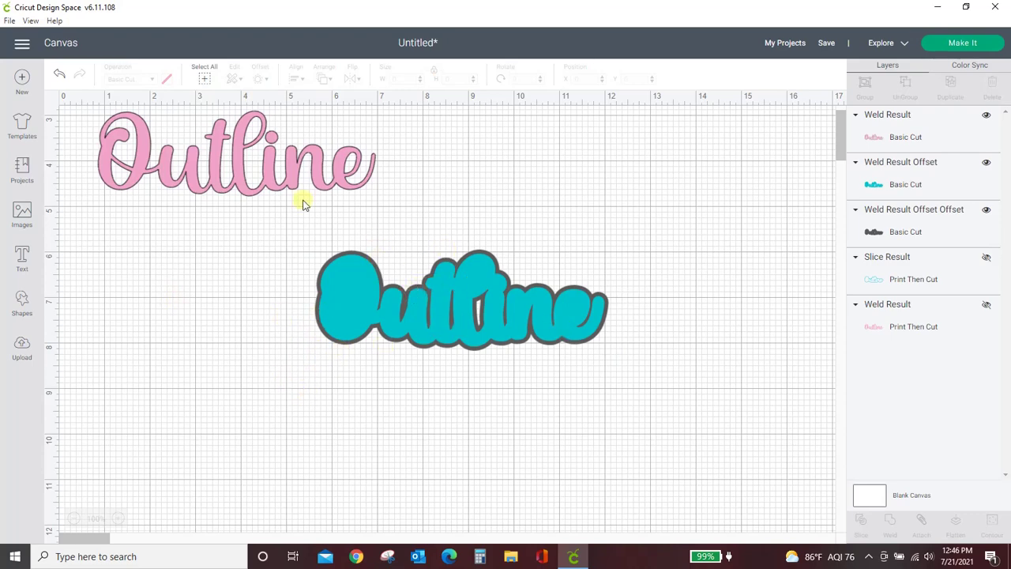
drag(268, 173, 375, 170)
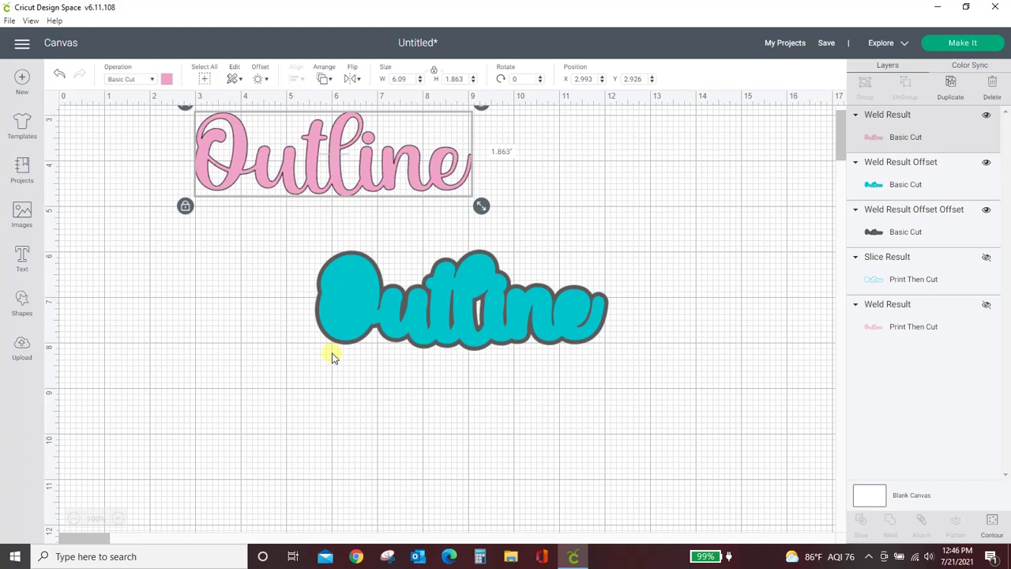
drag(276, 233, 646, 377)
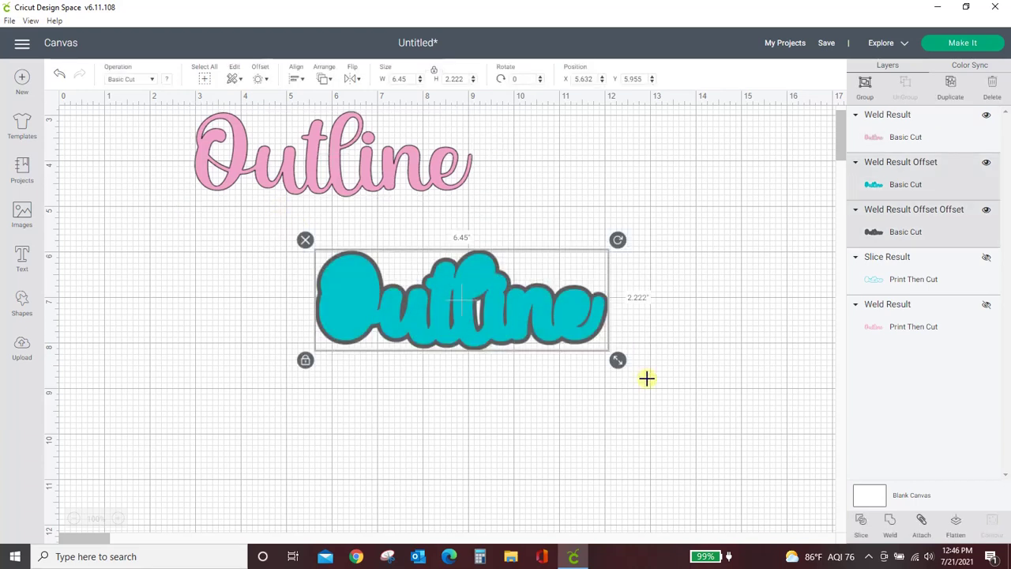
Slice the teal and grey offsets, delete the teal piece, and separate the hollow grey outline.
click(859, 521)
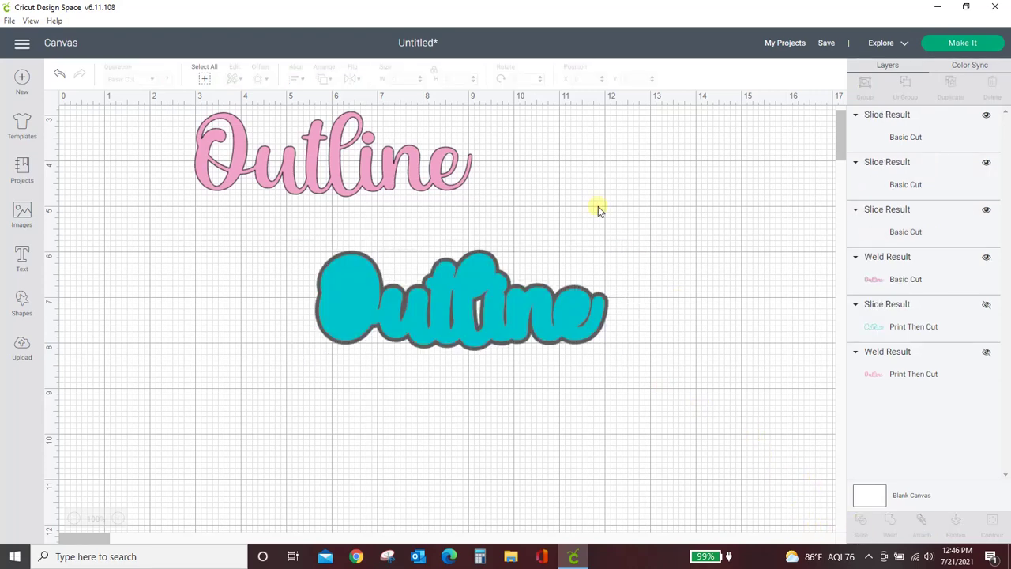
drag(472, 278, 429, 413)
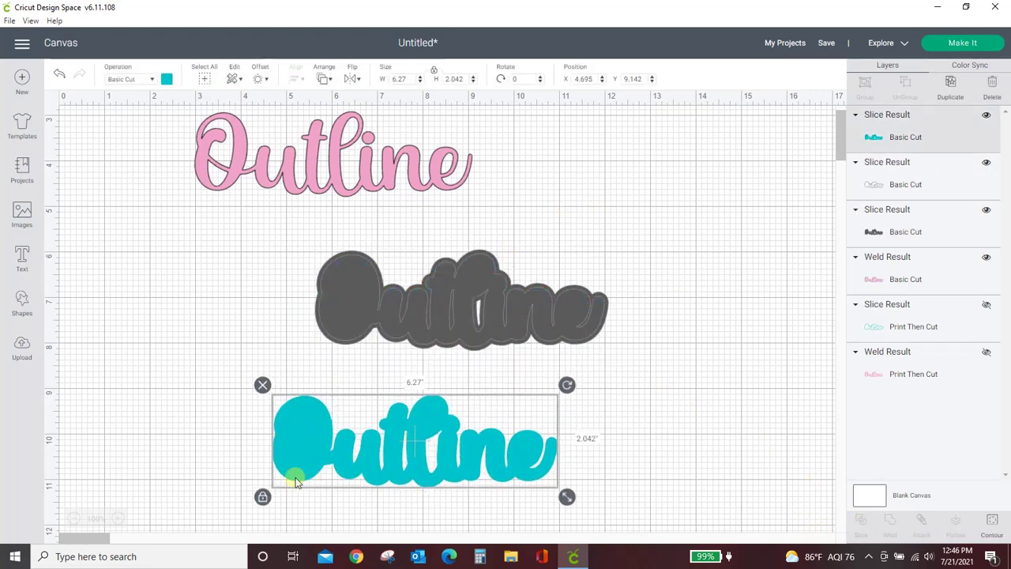
click(263, 384)
drag(332, 318, 532, 192)
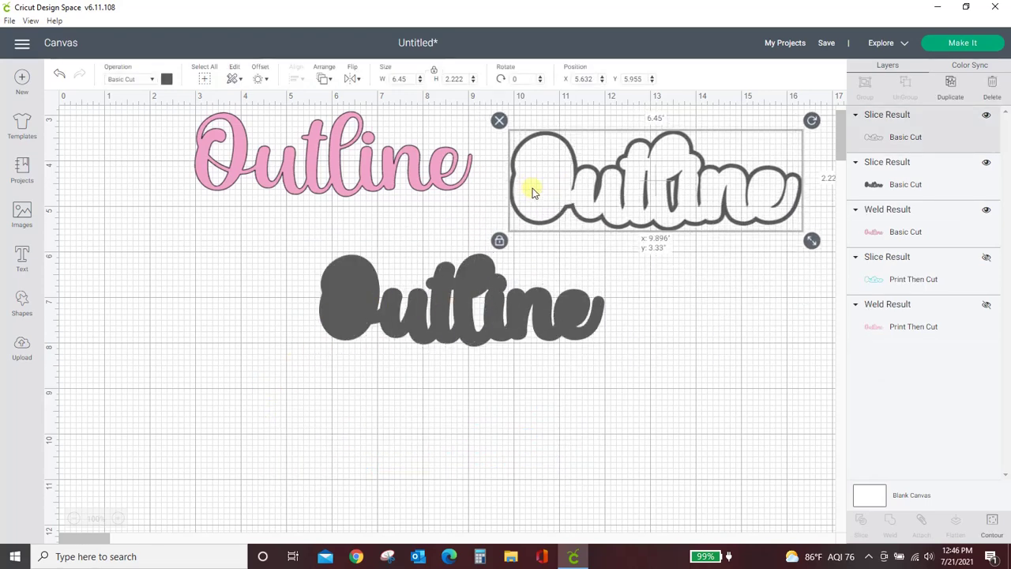
click(466, 310)
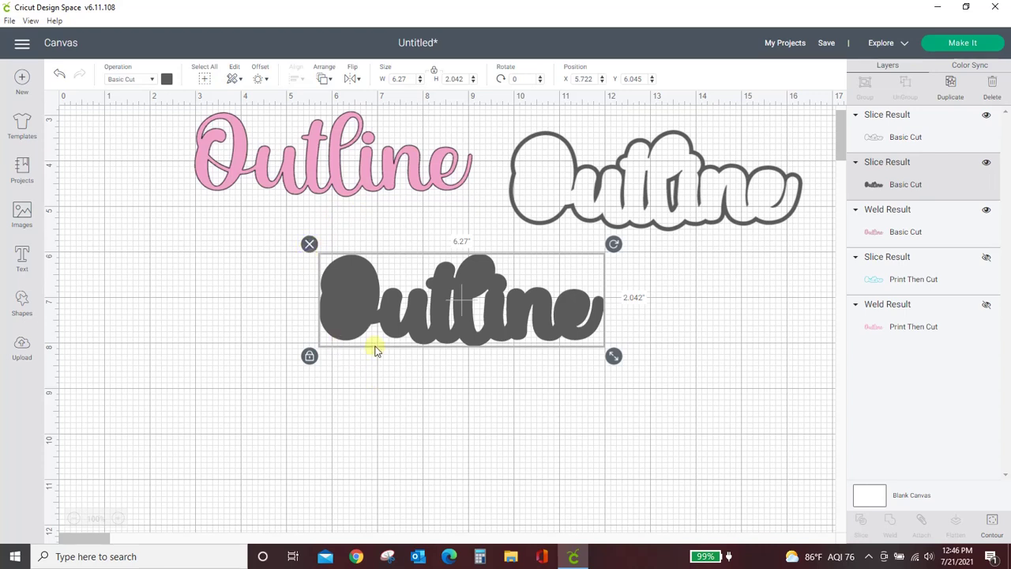
drag(374, 343, 356, 408)
Delete the solid grey leftover and centre the pink Outline inside the hollow grey outline.
click(296, 319)
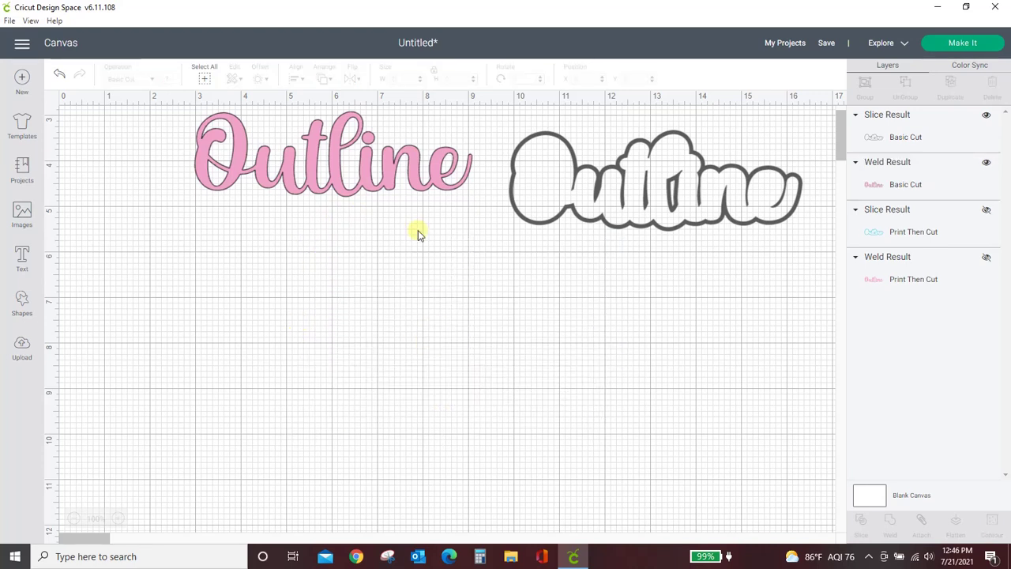
drag(525, 217, 312, 372)
drag(366, 163, 474, 342)
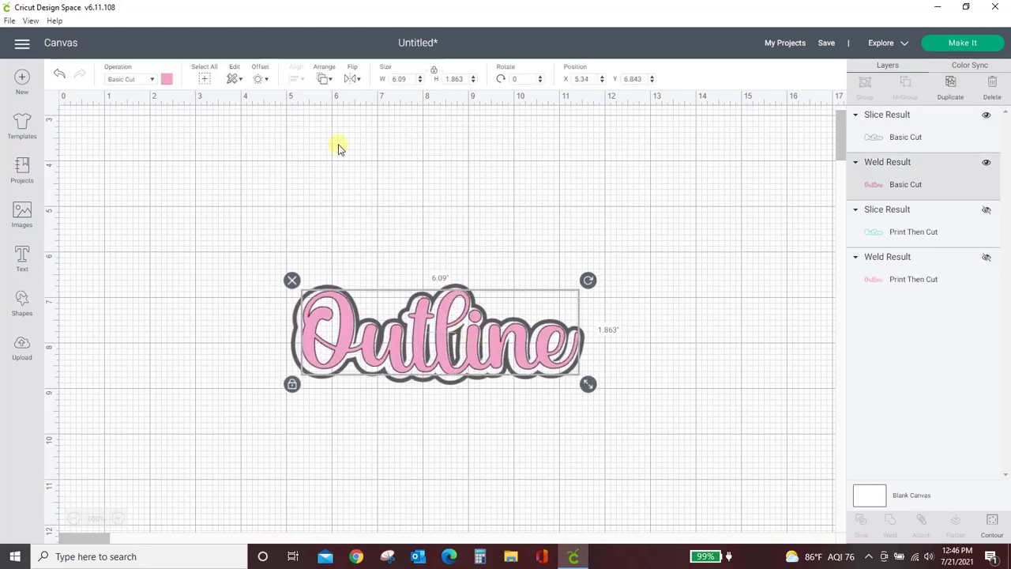
drag(251, 218, 638, 462)
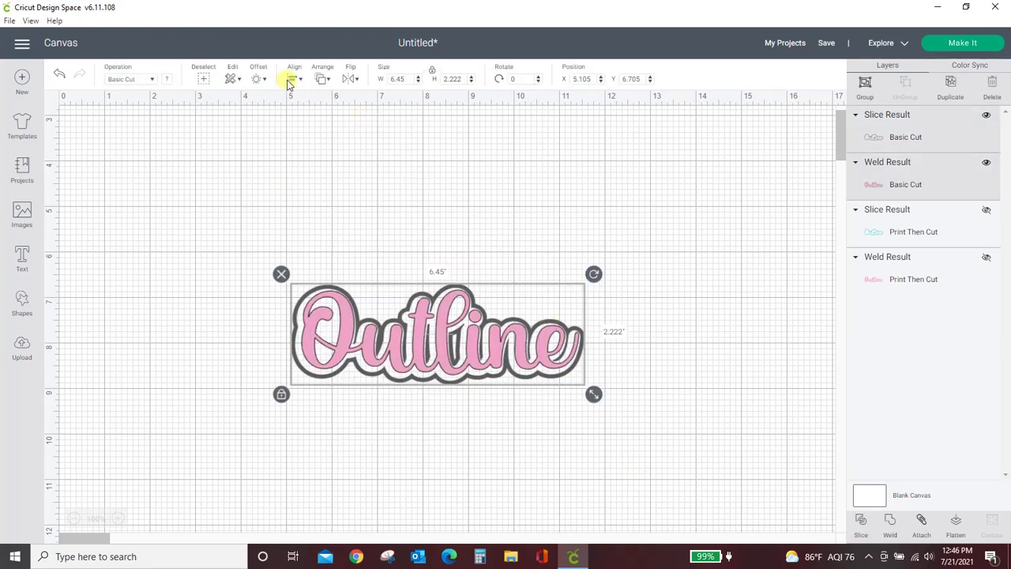
click(292, 80)
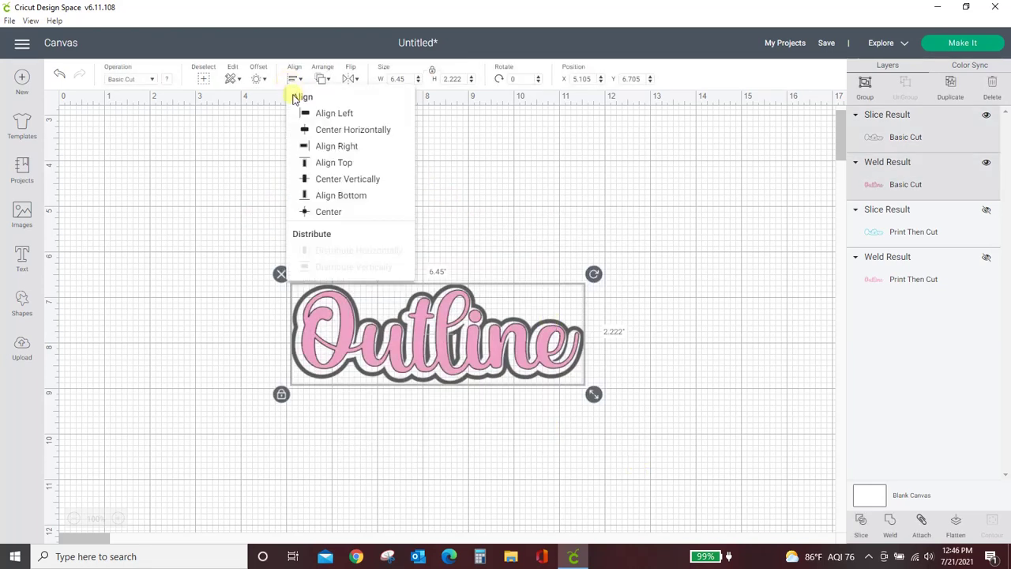
click(321, 211)
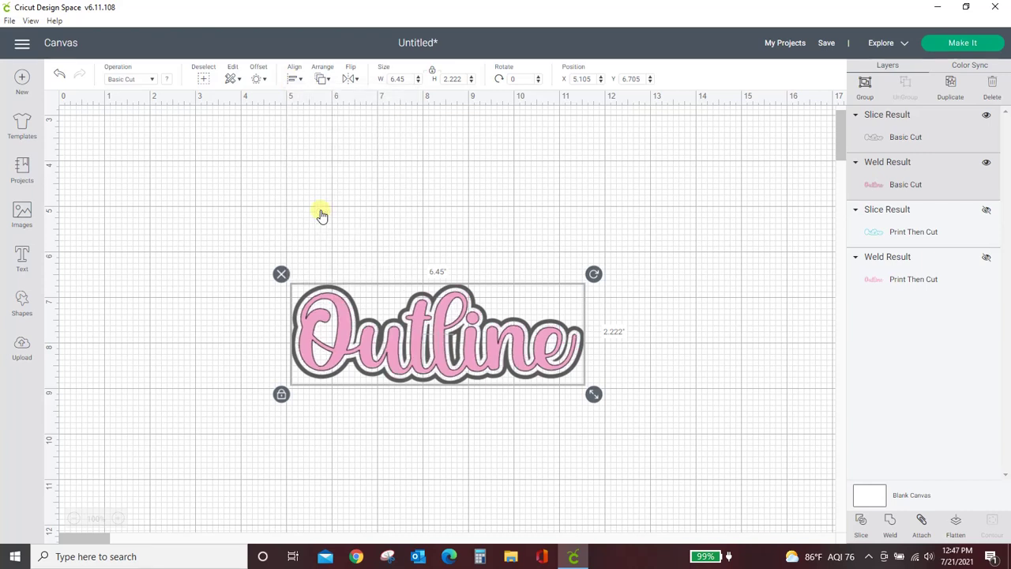
Recolour the hollow outline ring from grey to teal.
click(359, 325)
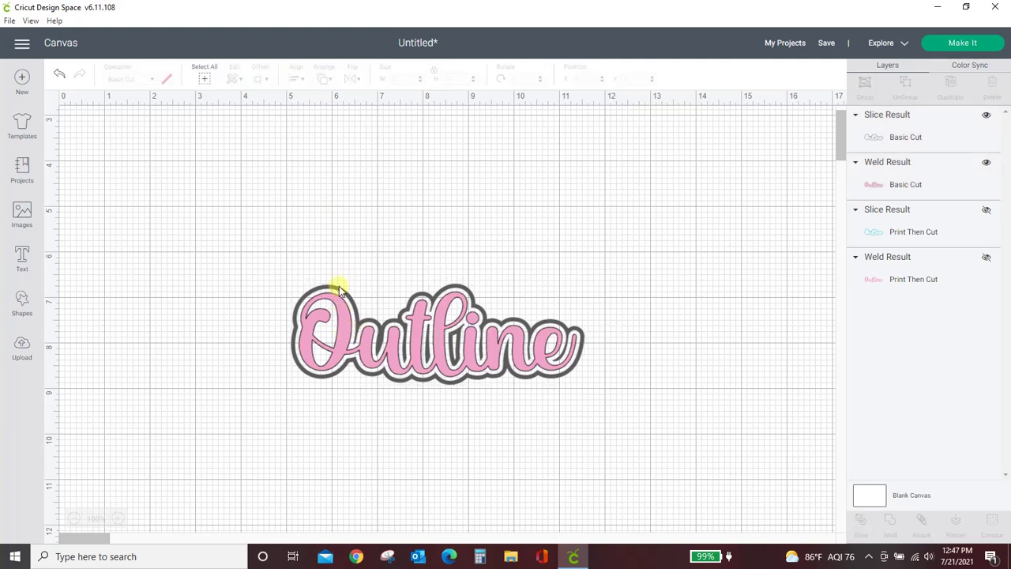
click(339, 289)
click(166, 79)
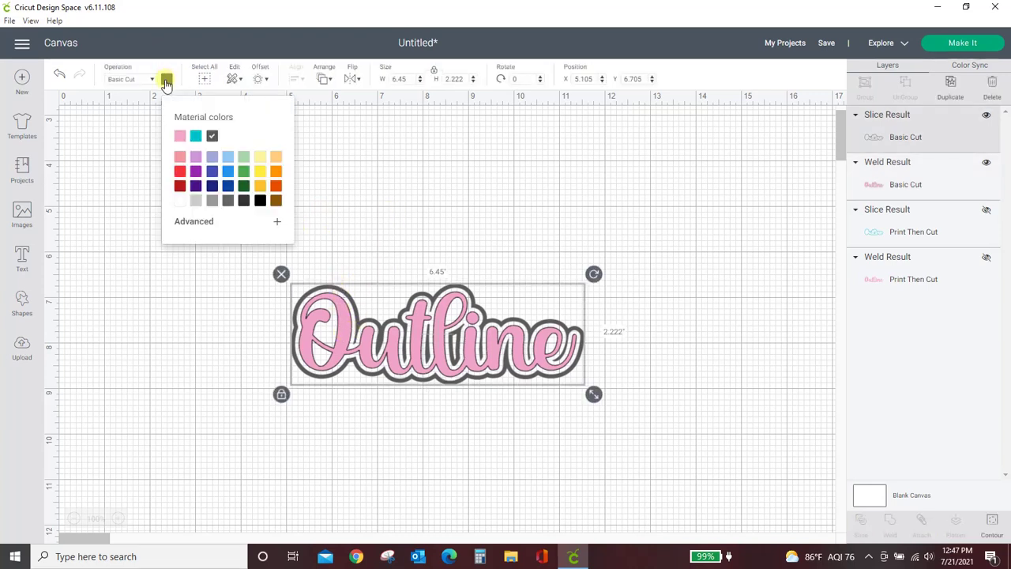
click(198, 137)
click(435, 203)
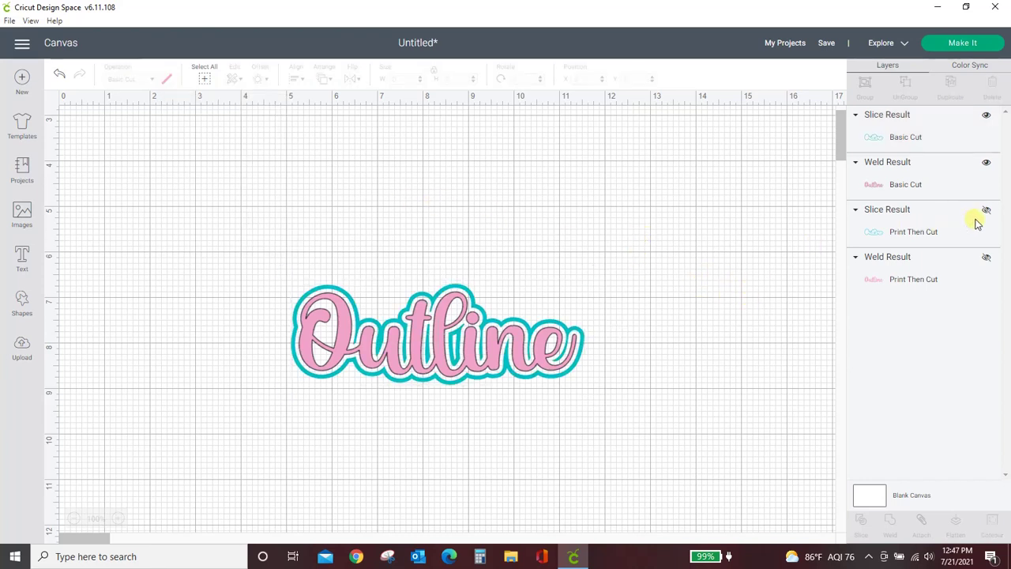
Move the finished design up-left and unhide the Print Then Cut Weld Result and Slice Result layers.
drag(271, 254, 342, 240)
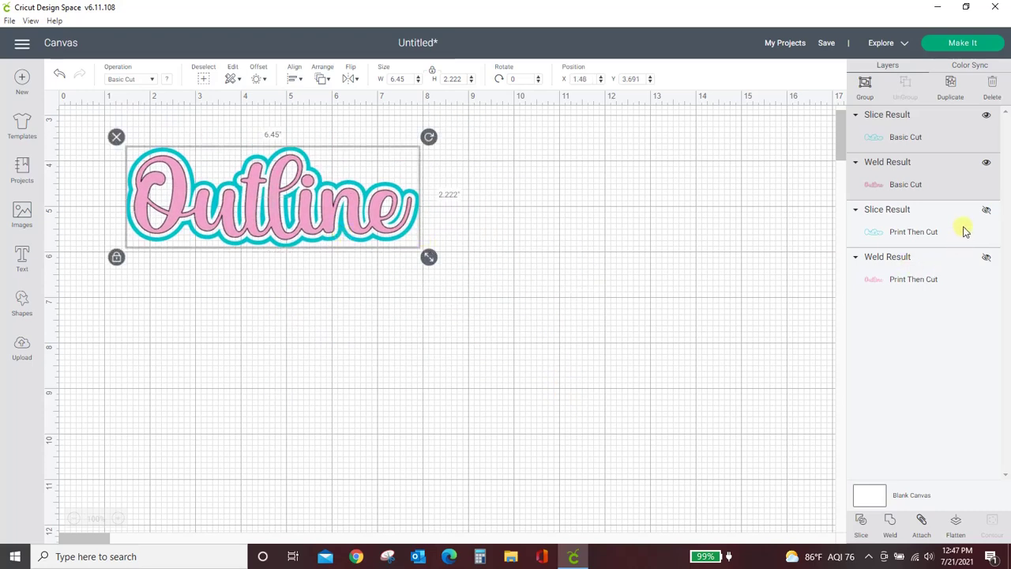
click(985, 209)
click(986, 257)
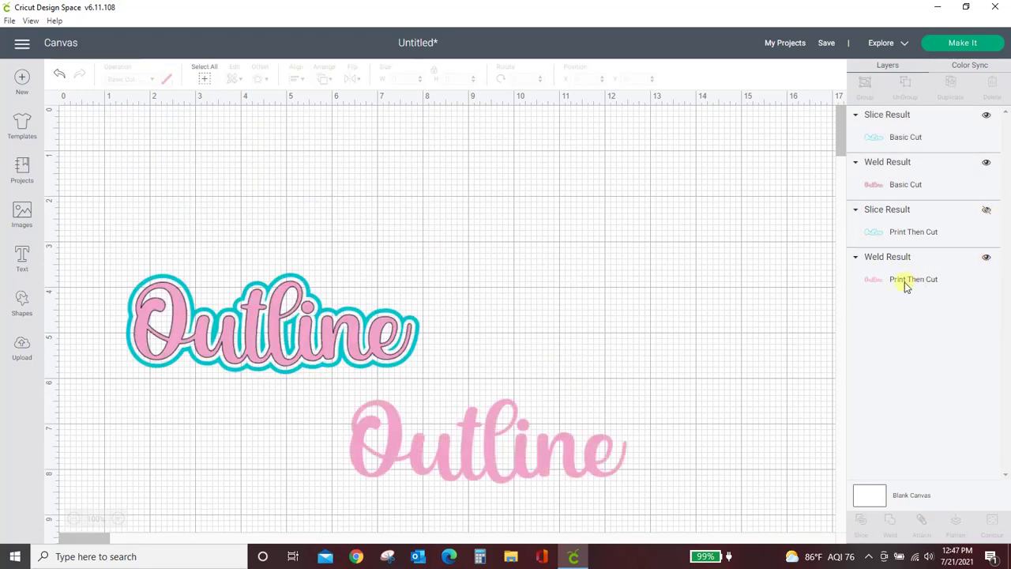
click(986, 211)
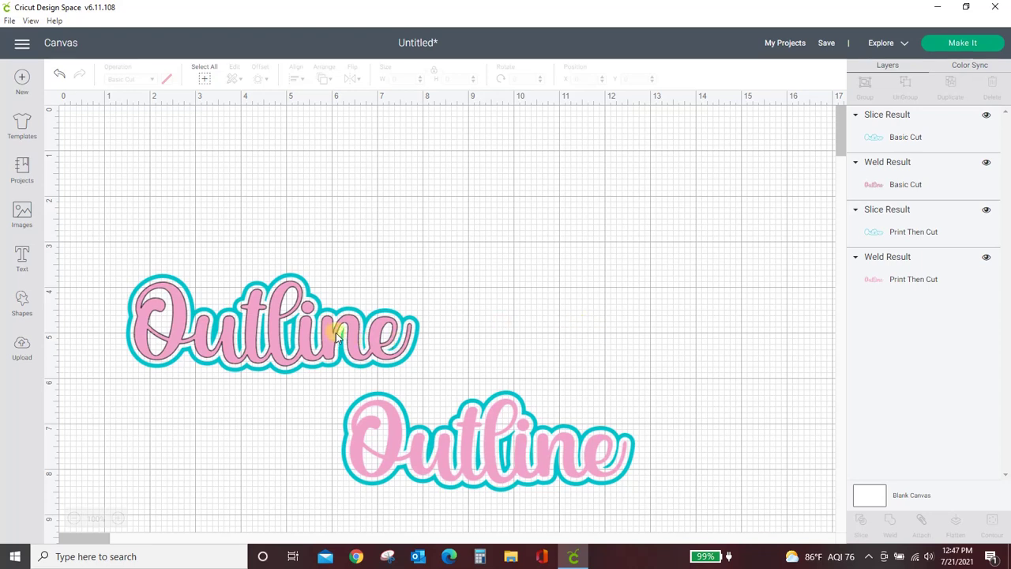
Recolour the upper design's outline layer pink so the whole copy is pink.
drag(116, 261, 446, 381)
click(166, 79)
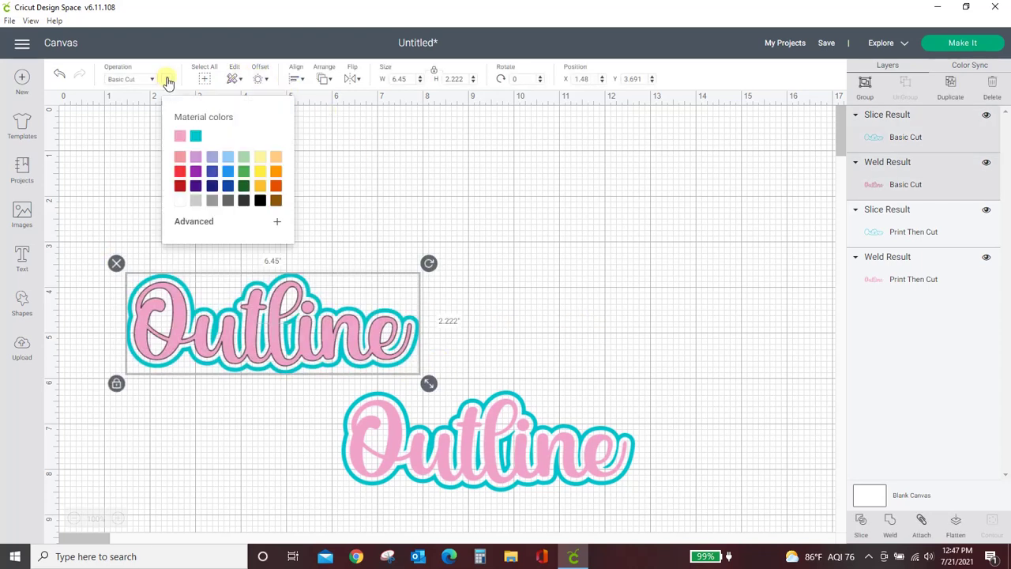
click(180, 136)
click(443, 187)
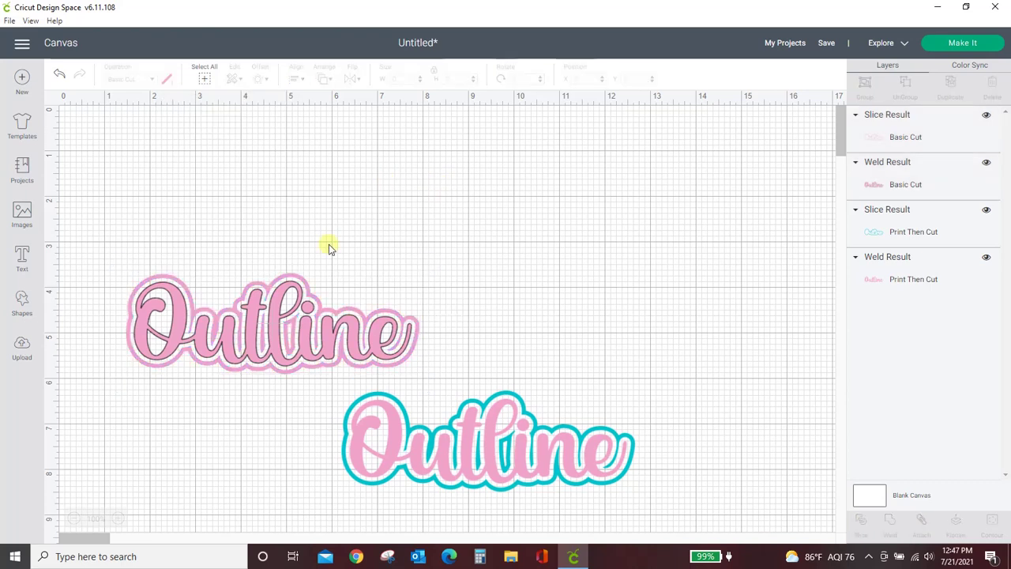
click(277, 340)
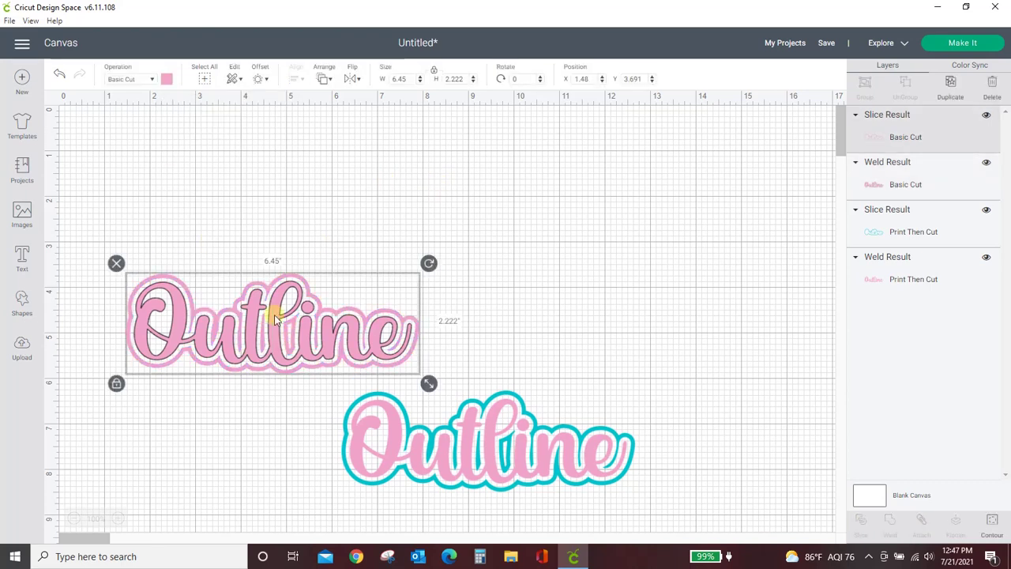
click(621, 307)
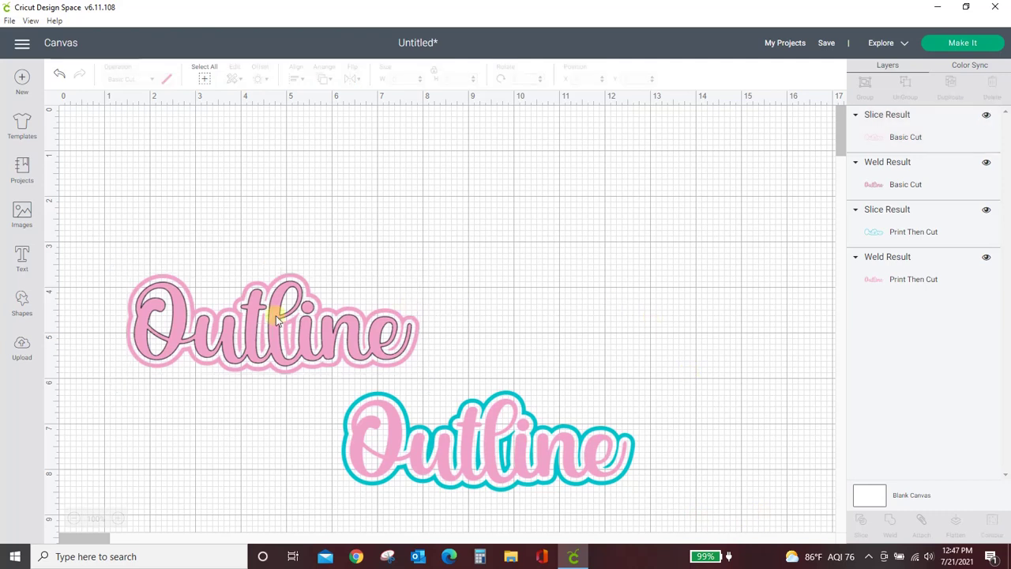
Weld both layers of the upper copy into one pink piece and move it up and right.
drag(97, 262, 461, 377)
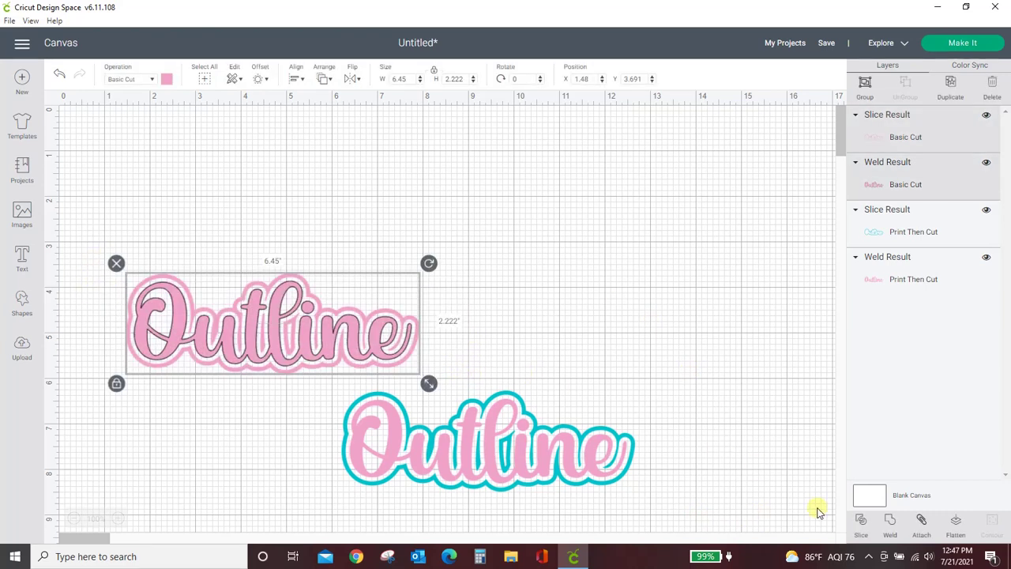
click(890, 524)
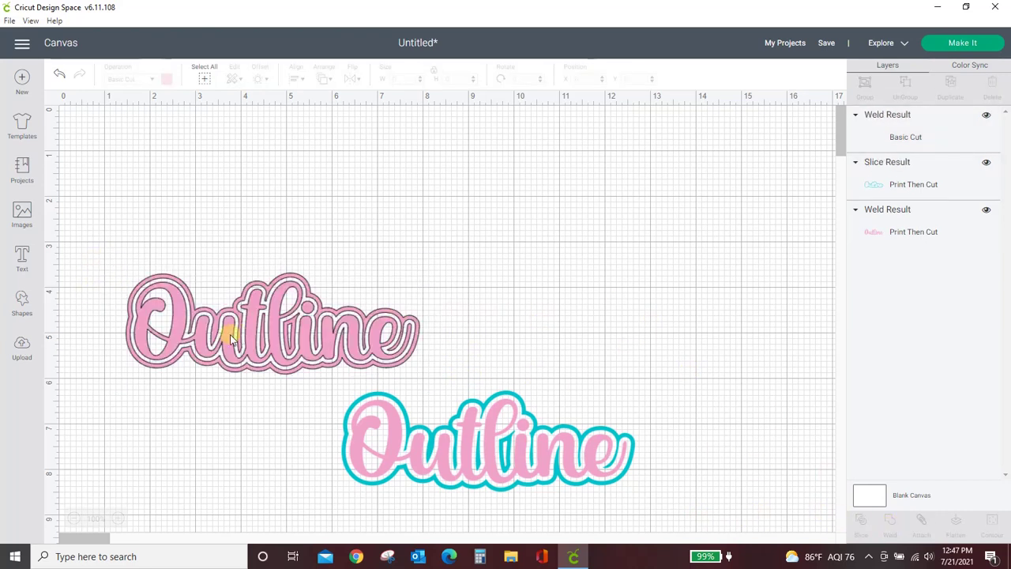
drag(286, 357, 430, 284)
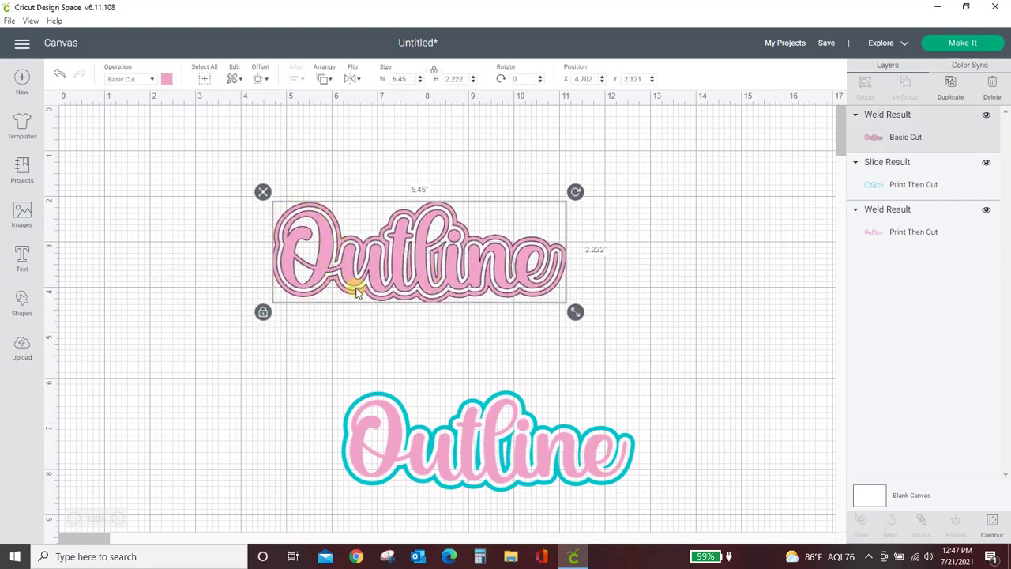
click(655, 273)
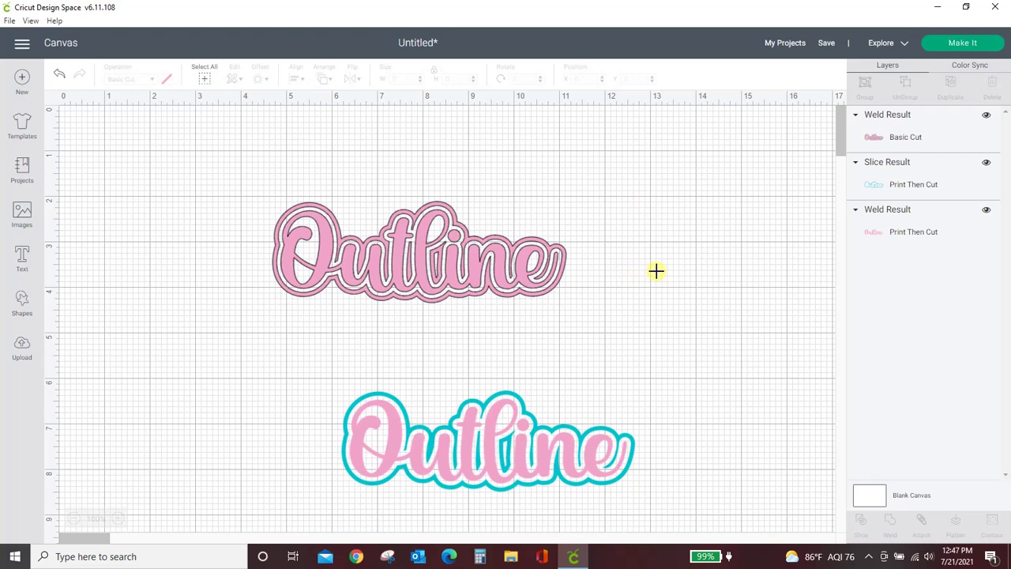